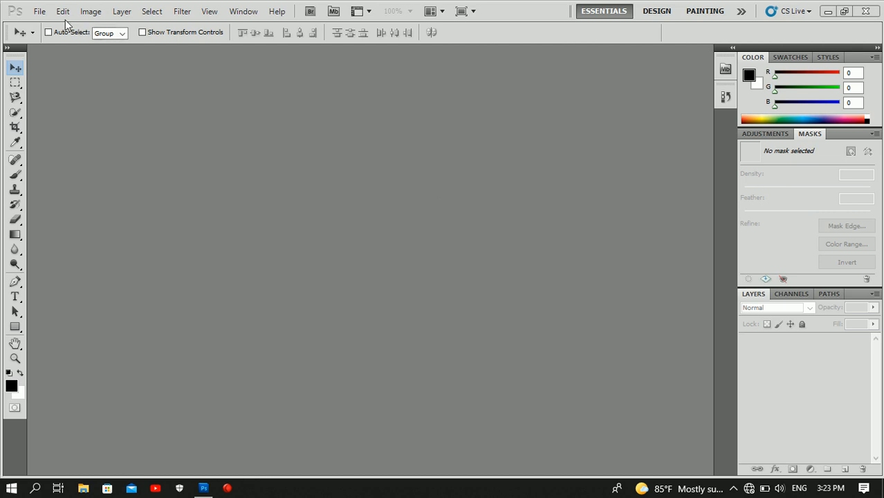
Open the portrait photo with the green background from the images folder
click(41, 13)
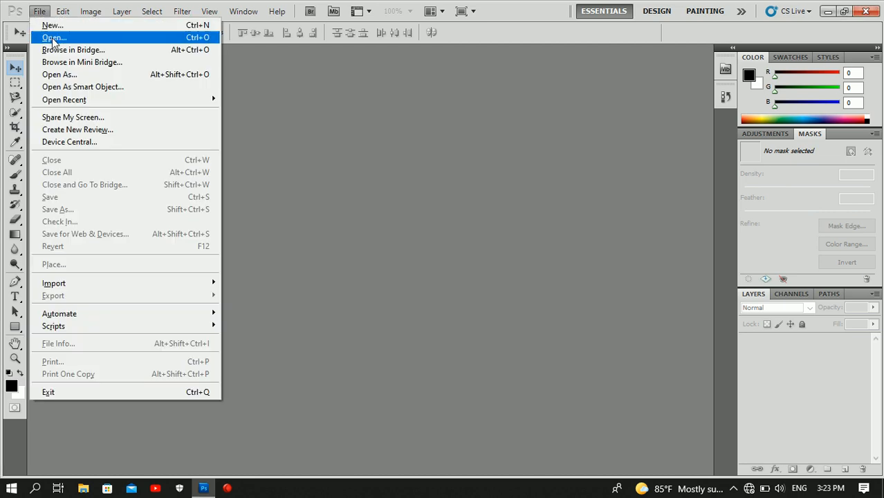
click(52, 38)
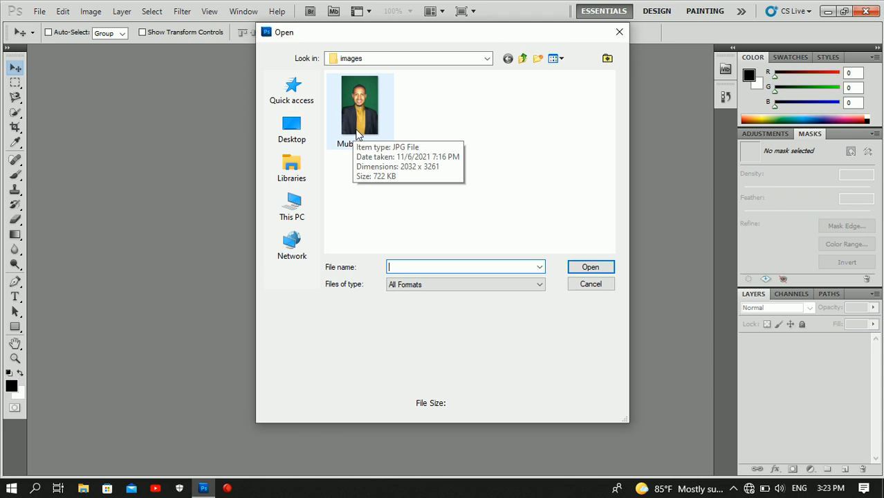
double_click(355, 133)
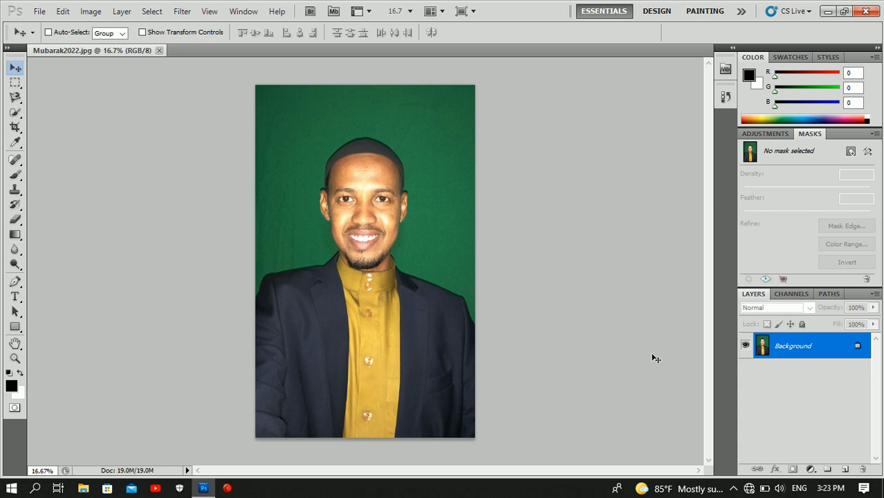
Convert the locked Background into a regular layer named after the person in the photo
double_click(857, 350)
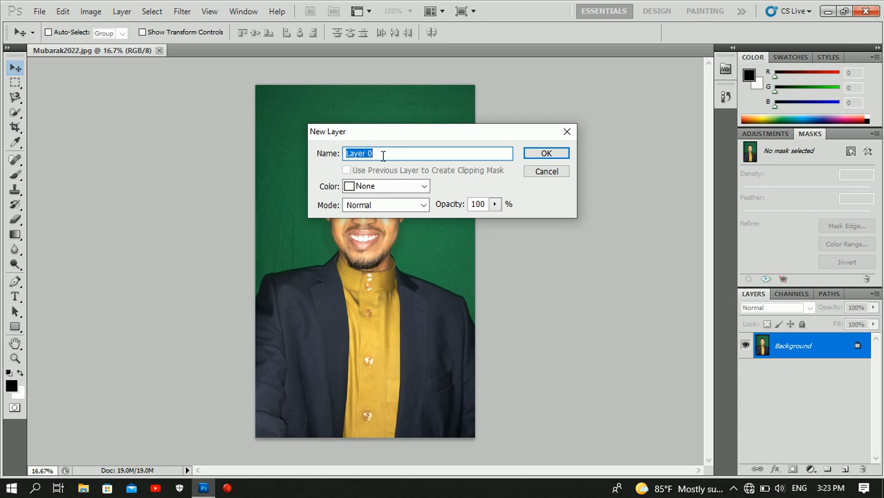
key(BackSpace)
text(mubarakZ)
click(550, 153)
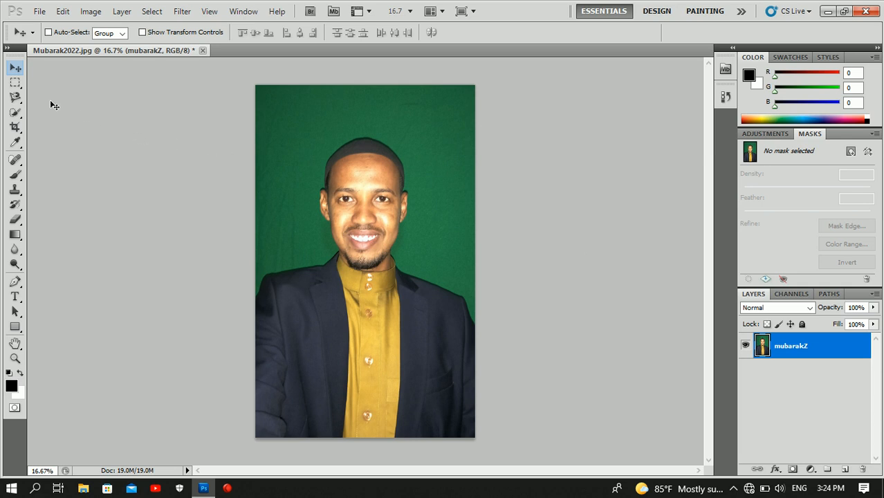
click(16, 98)
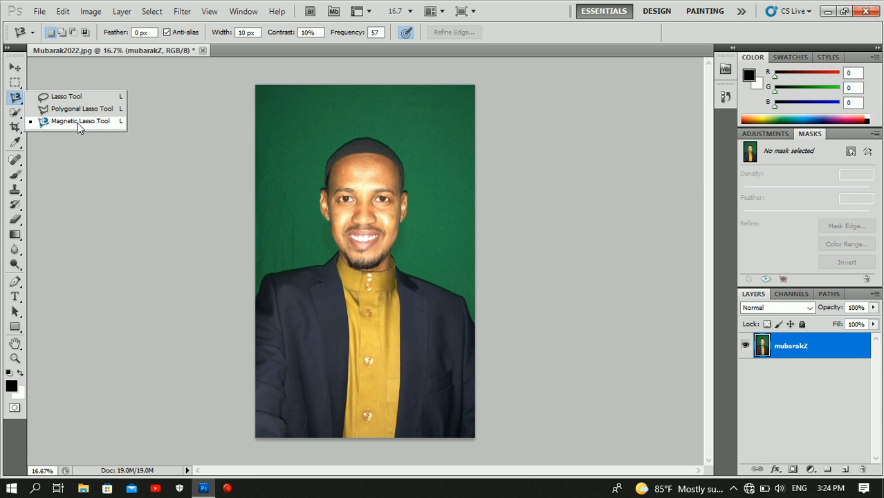
click(15, 114)
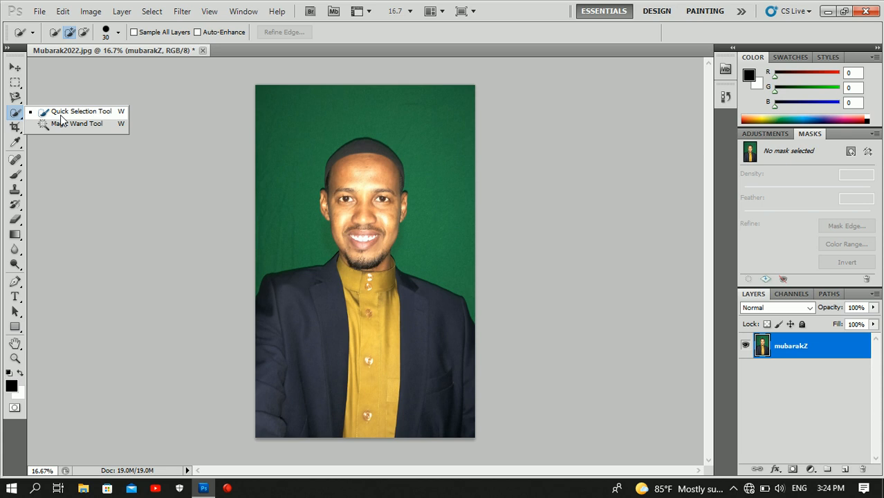
click(17, 97)
right_click(17, 97)
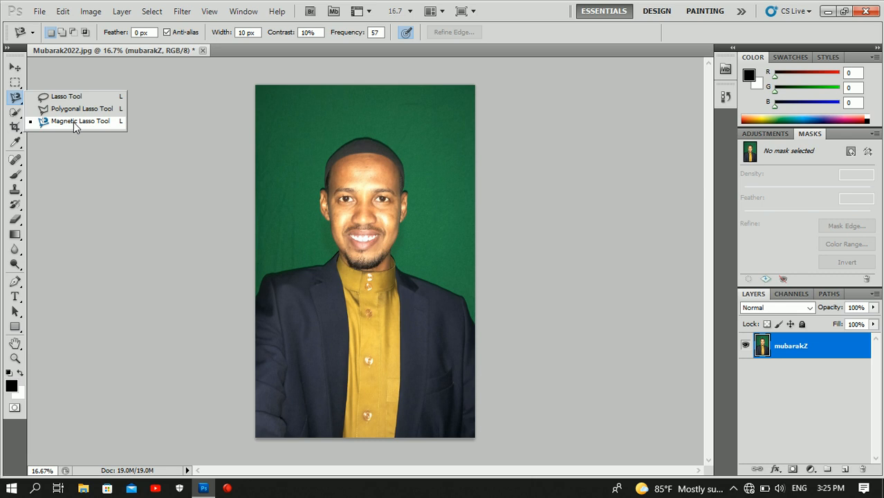
Select the green backdrop on both sides of the man with the Quick Selection Tool and delete it
click(16, 113)
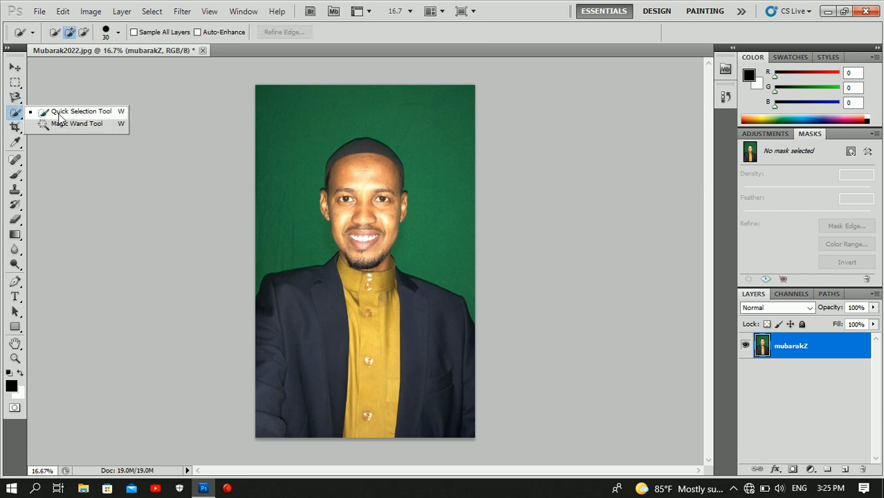
click(60, 115)
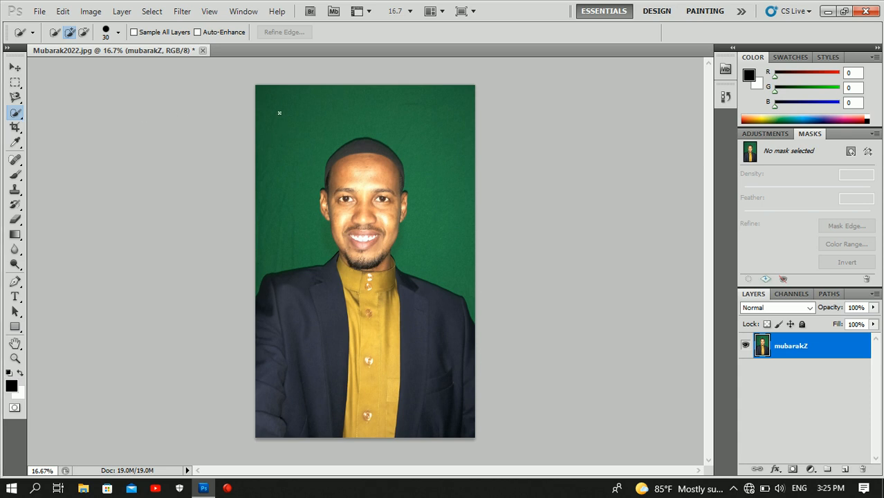
drag(278, 125, 276, 196)
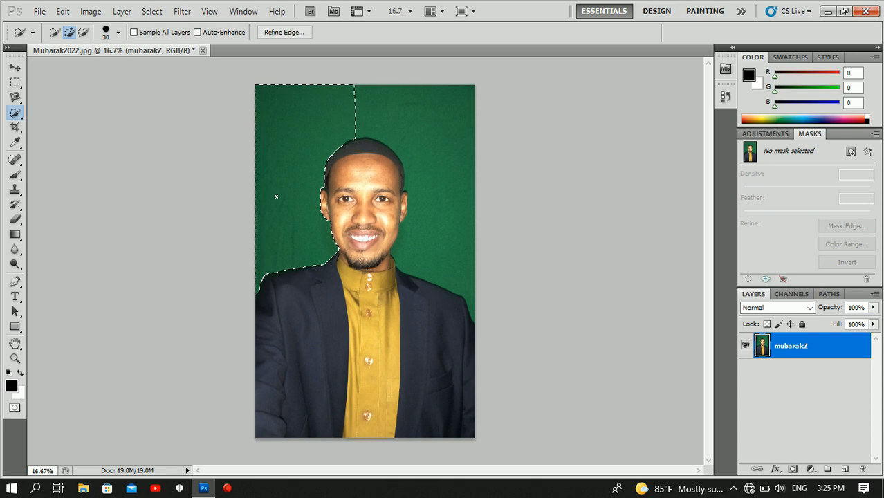
key(Delete)
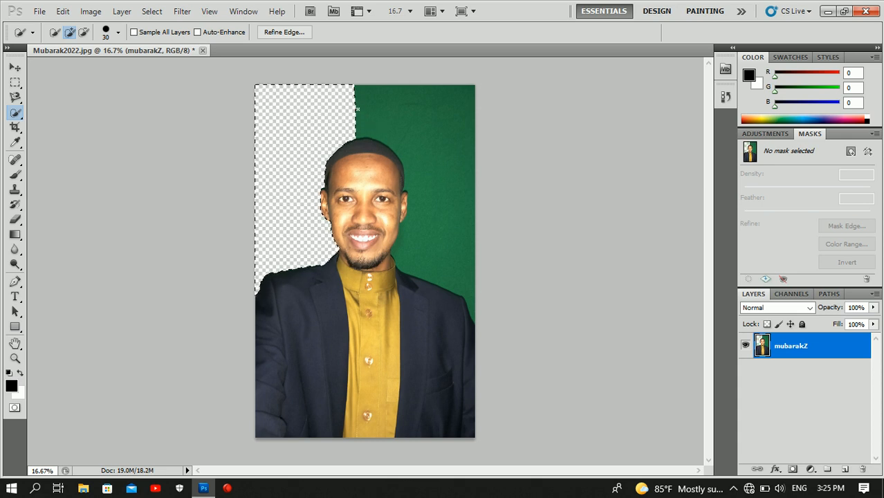
drag(359, 111, 425, 147)
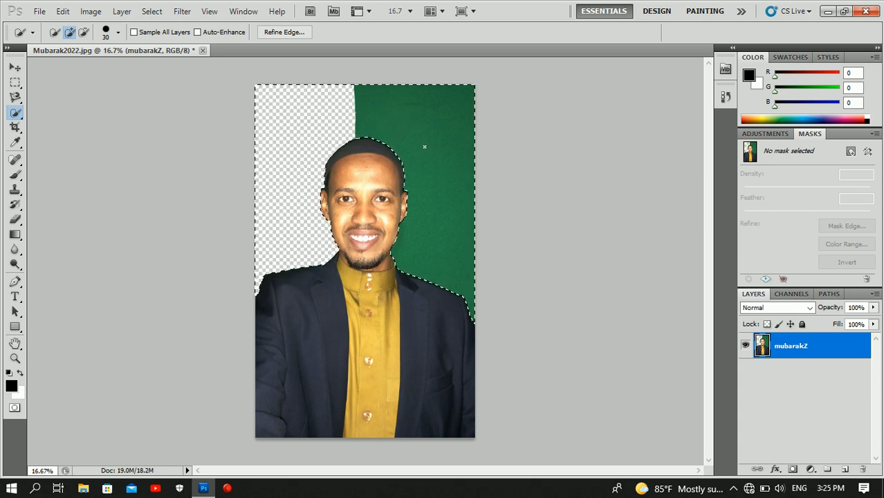
key(Delete)
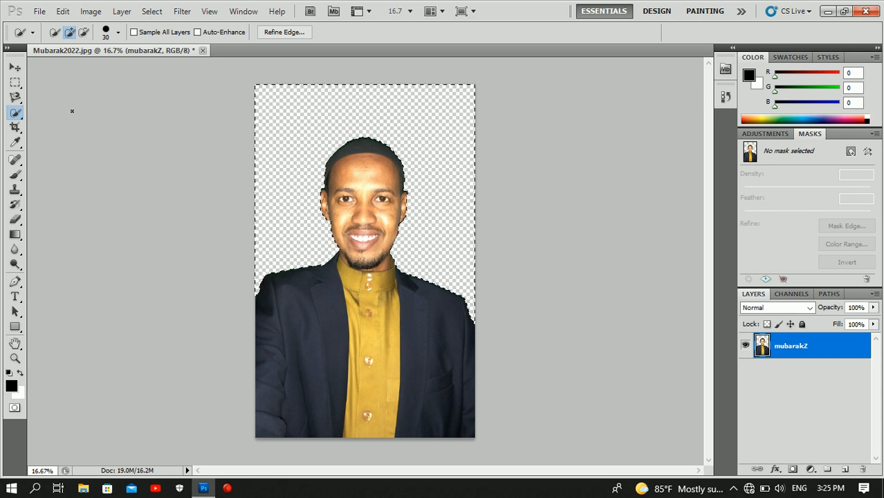
Switch to the Polygonal Lasso Tool, clear the selection, and permanently dismiss the warning about no pixels being selected
click(17, 101)
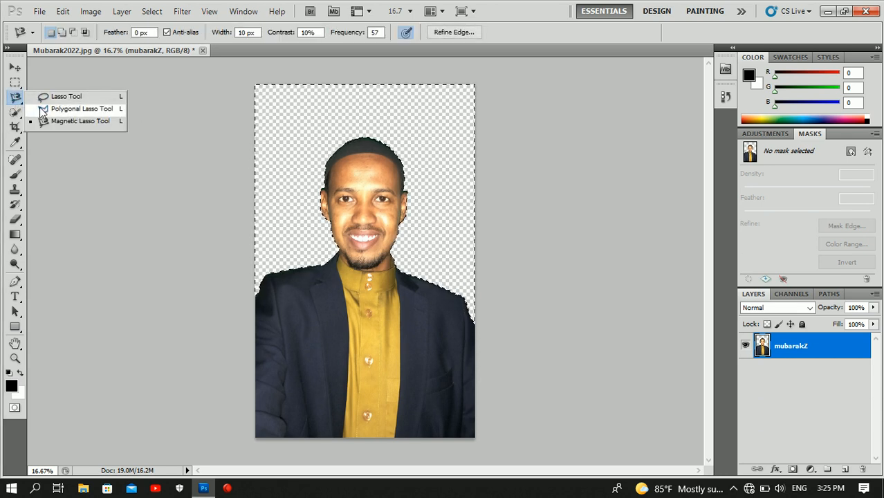
click(43, 111)
key(ctrl+d)
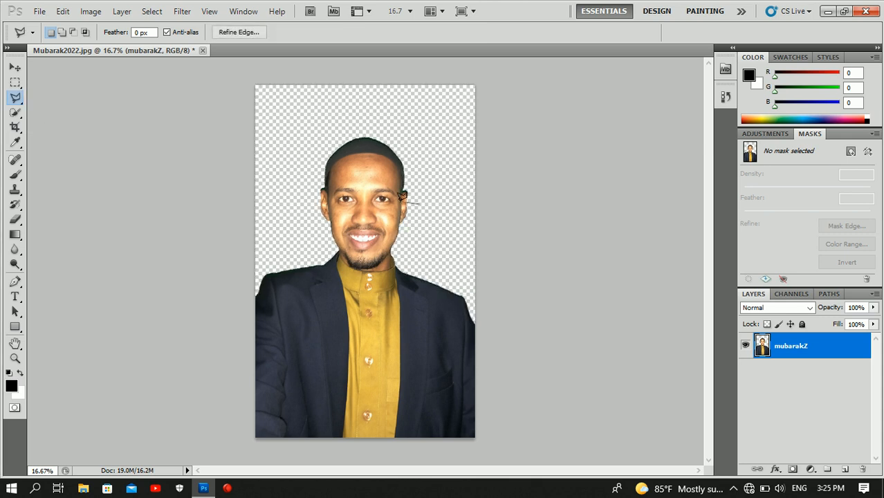
click(422, 205)
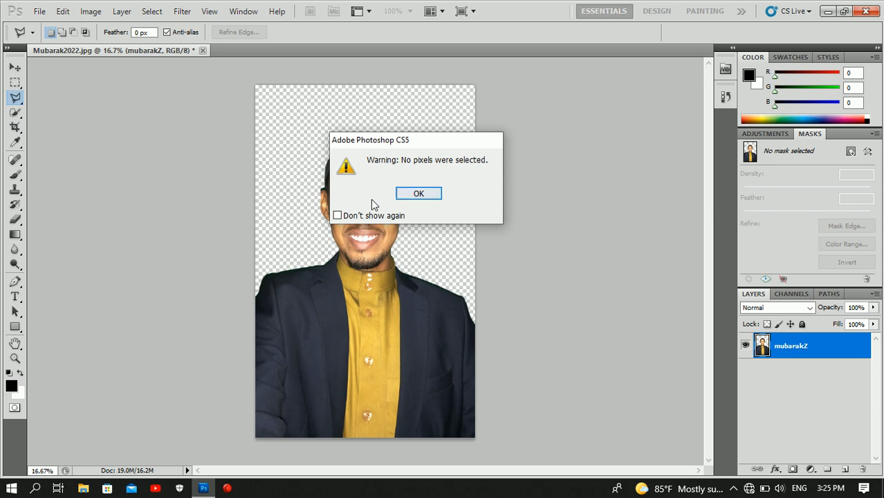
click(338, 216)
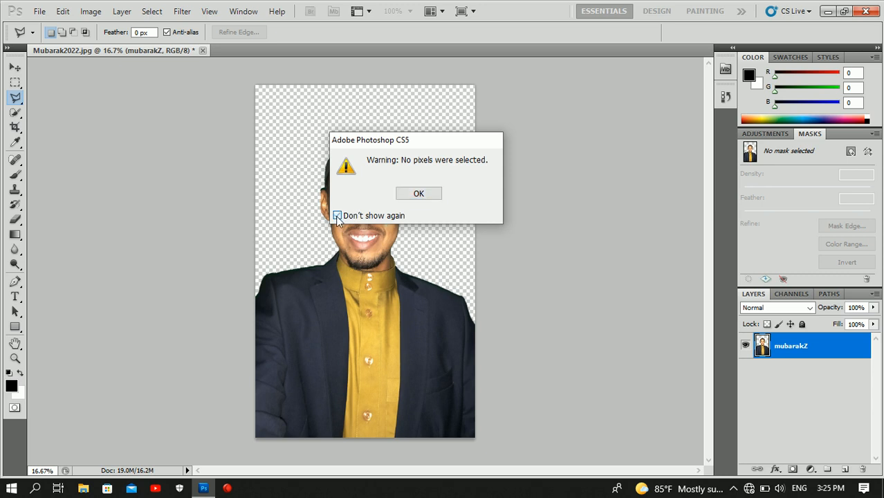
click(420, 193)
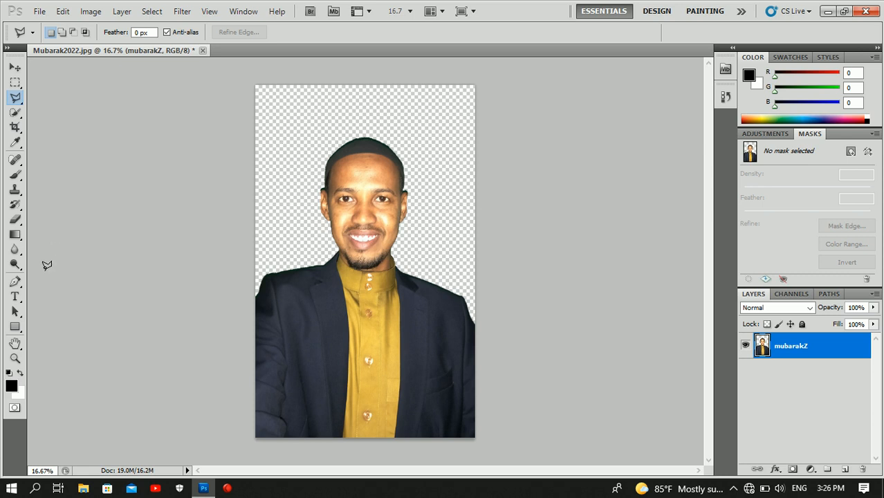
Activate the Rectangle Tool and set its fill color to blue #1927b3
click(17, 330)
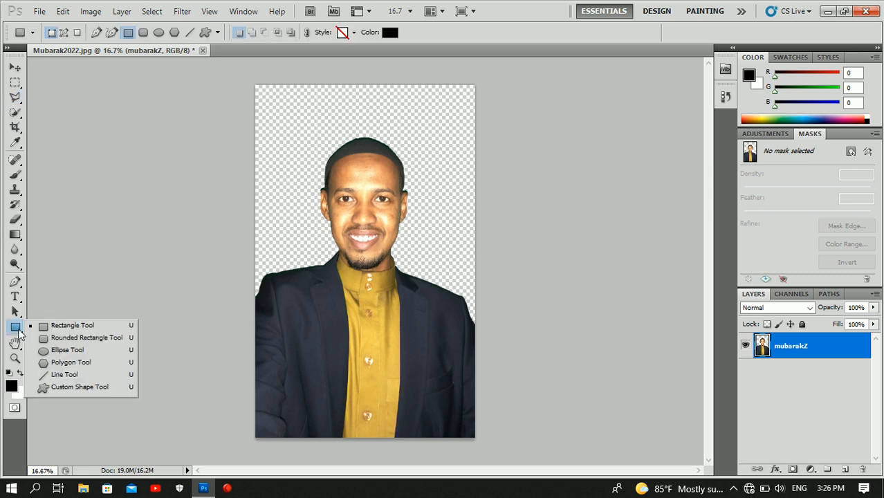
click(59, 330)
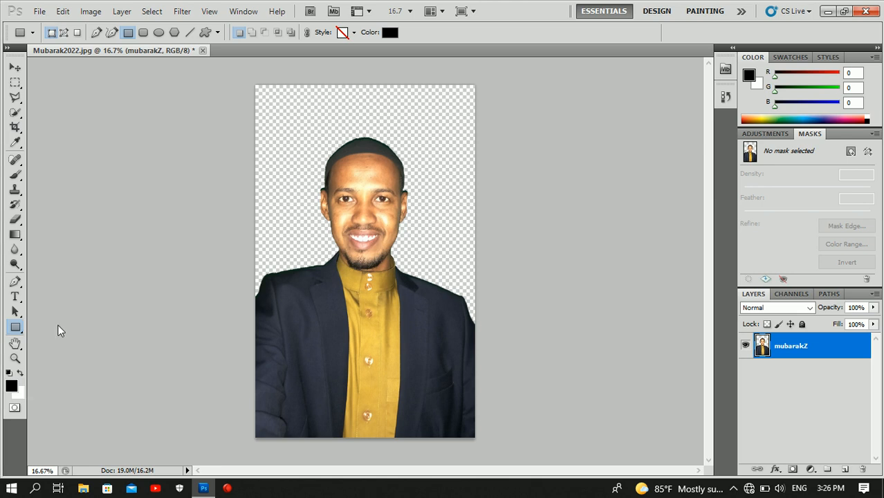
click(390, 35)
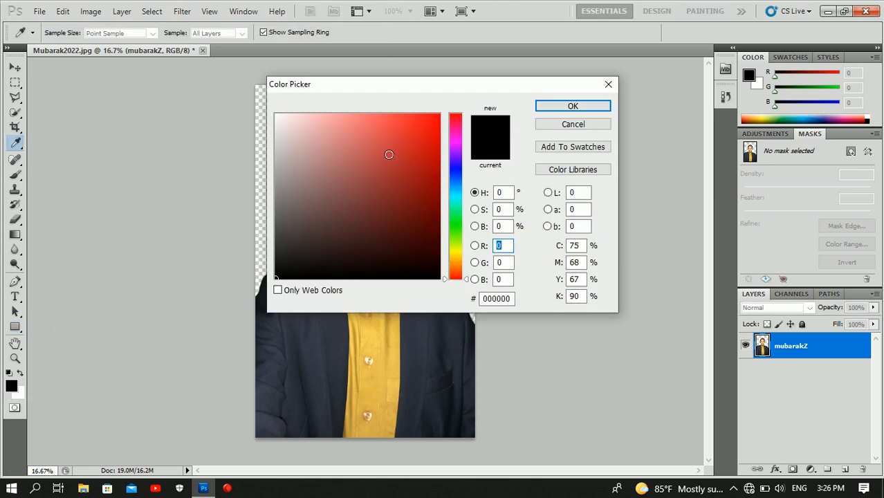
click(427, 143)
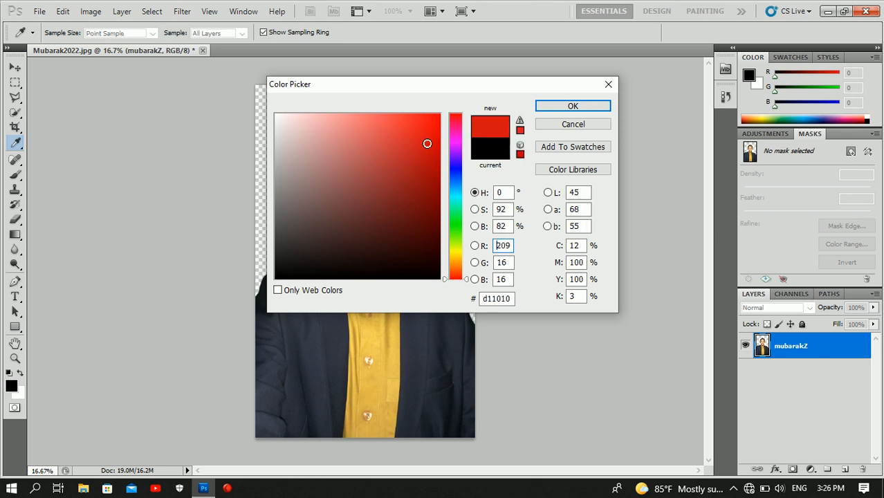
click(453, 172)
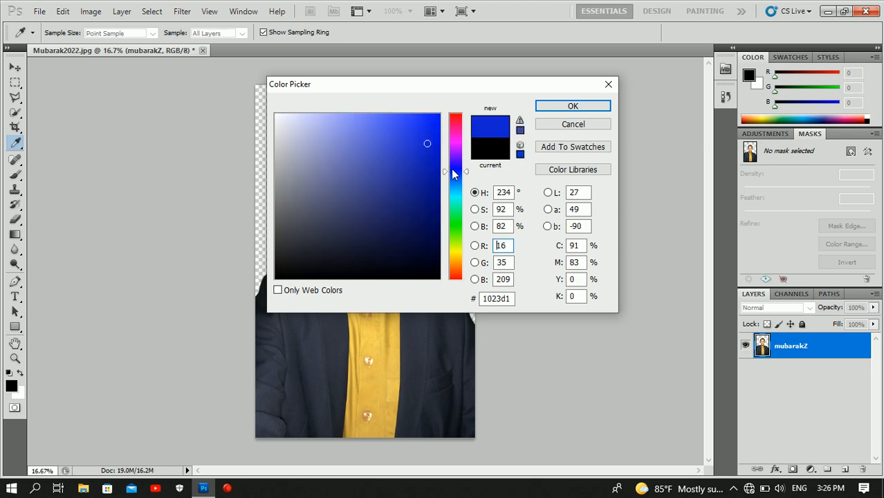
click(390, 154)
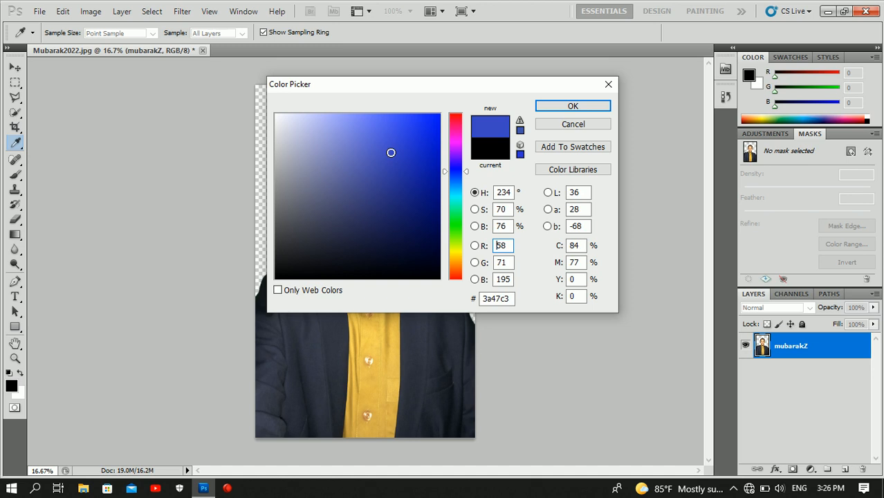
click(418, 162)
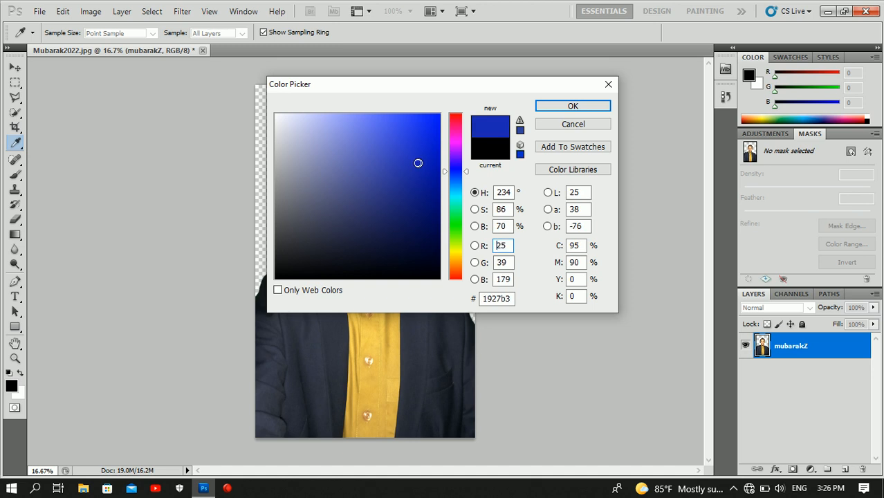
click(538, 107)
Cover the whole canvas with a rectangle shape using transform controls, and move its layer below the portrait layer
drag(255, 84, 456, 374)
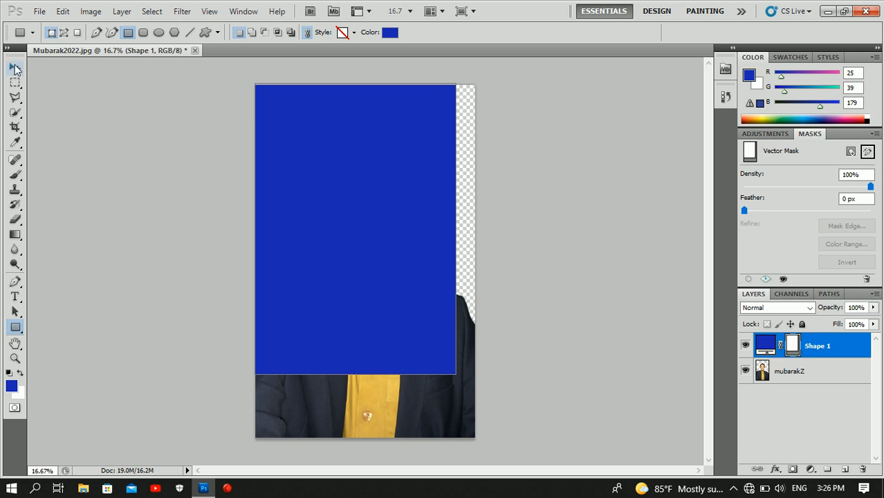
click(16, 67)
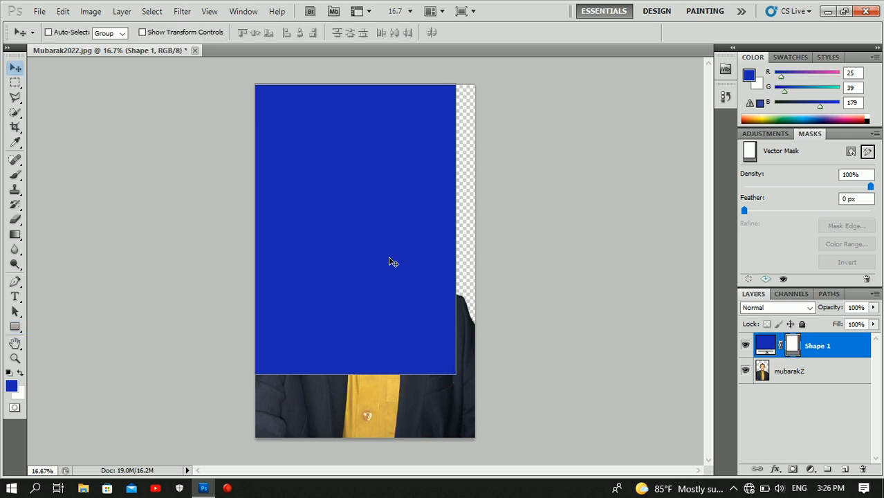
click(142, 32)
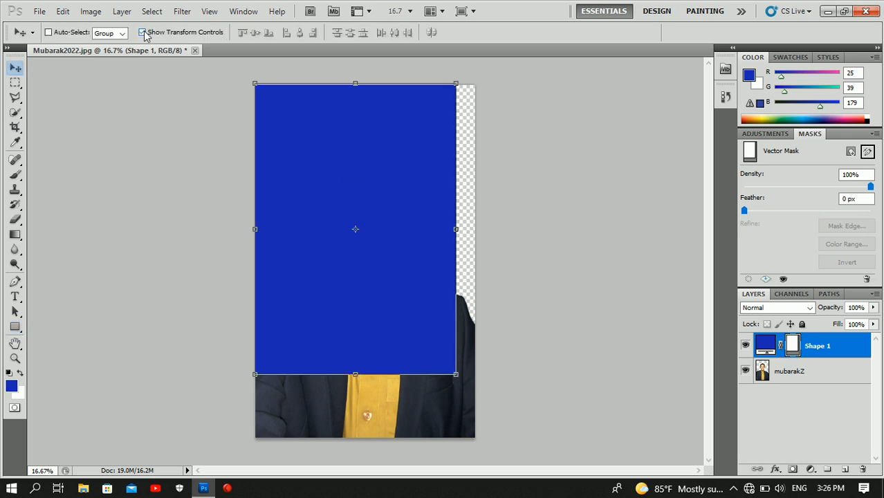
drag(455, 375, 472, 434)
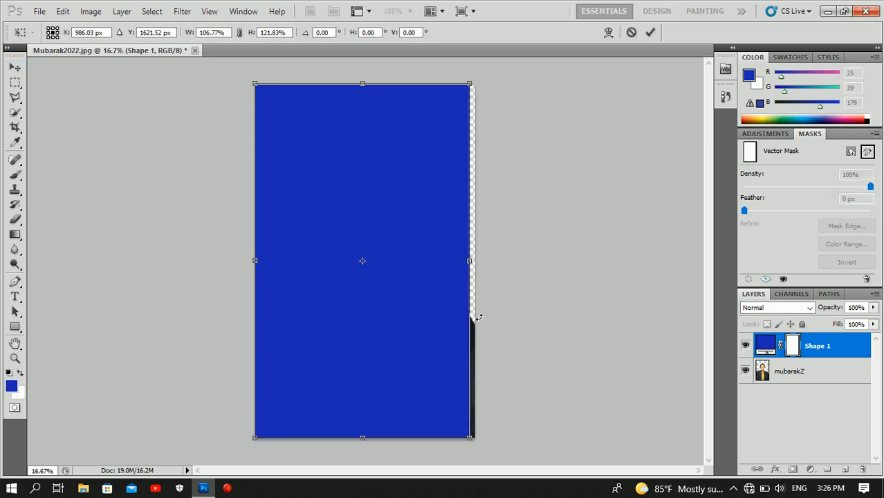
drag(469, 262, 475, 264)
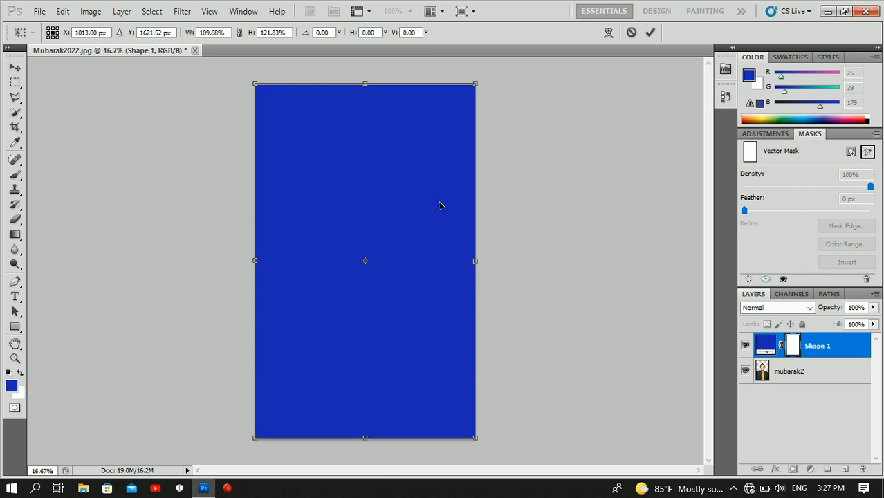
click(651, 34)
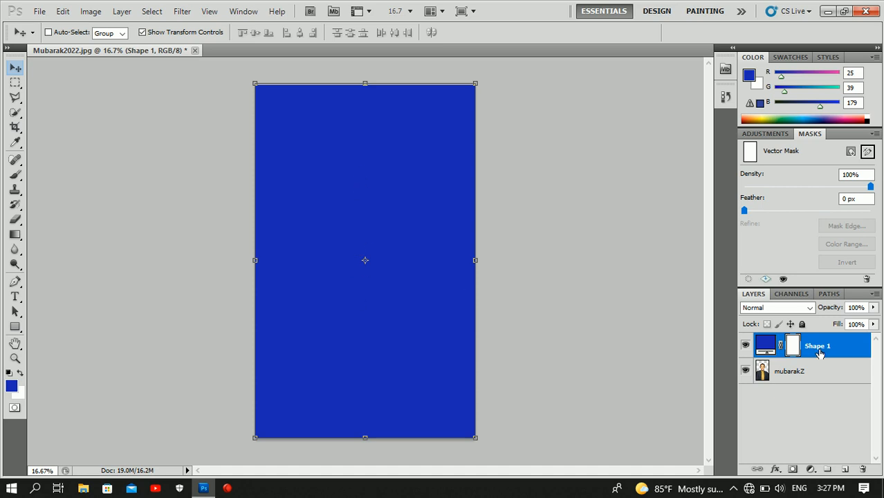
drag(819, 346, 814, 389)
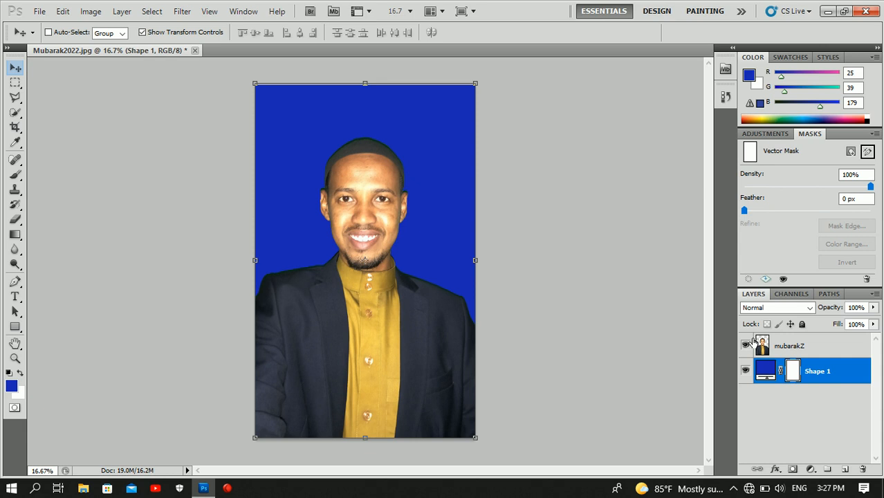
Open Curves on the portrait layer and darken the RGB curve's midtones slightly, moving input 147 to output 137
click(793, 350)
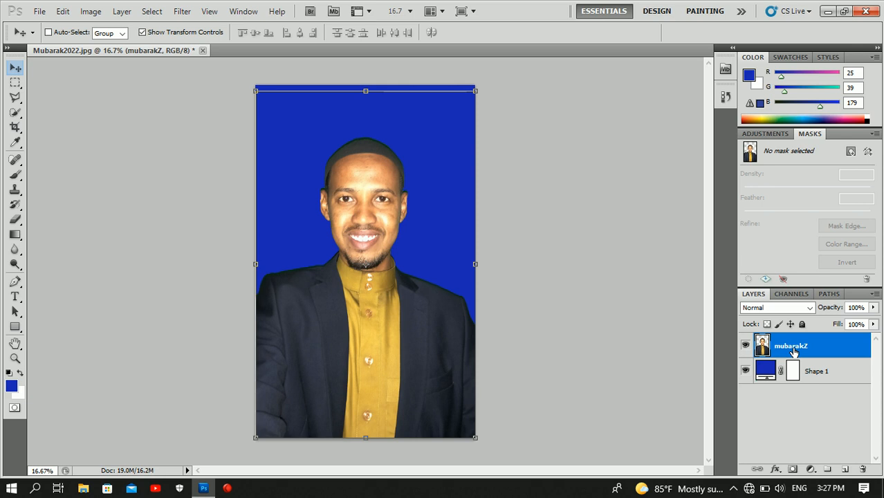
key(ctrl+m)
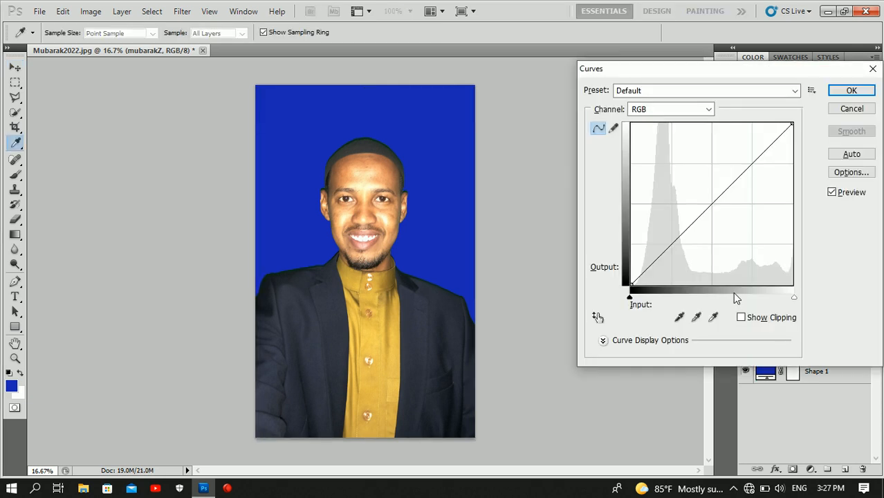
mouse_move(715, 198)
mouse_down()
mouse_move(701, 184)
mouse_move(722, 205)
mouse_move(699, 171)
mouse_move(734, 200)
mouse_move(723, 198)
mouse_up()
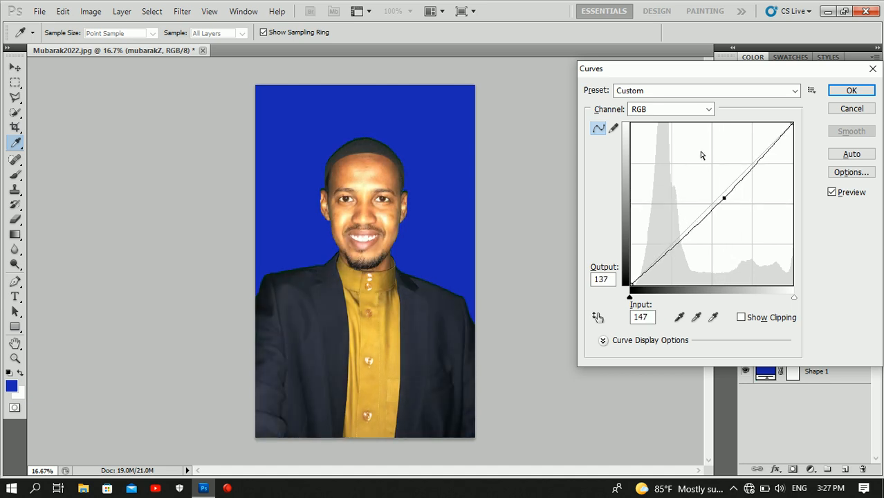
Raise the Red curve to output 164 at input 127 and the Green curve to output 152 at input 133
click(681, 110)
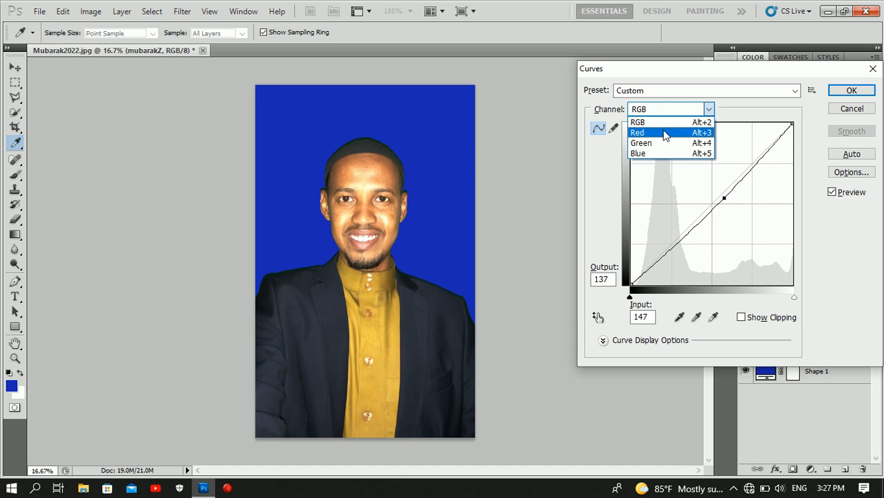
click(665, 132)
drag(723, 189, 711, 181)
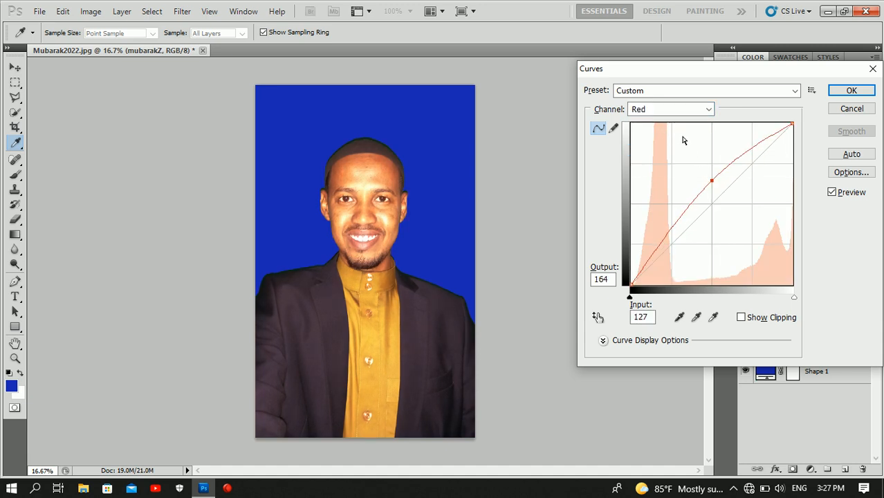
click(669, 111)
click(658, 146)
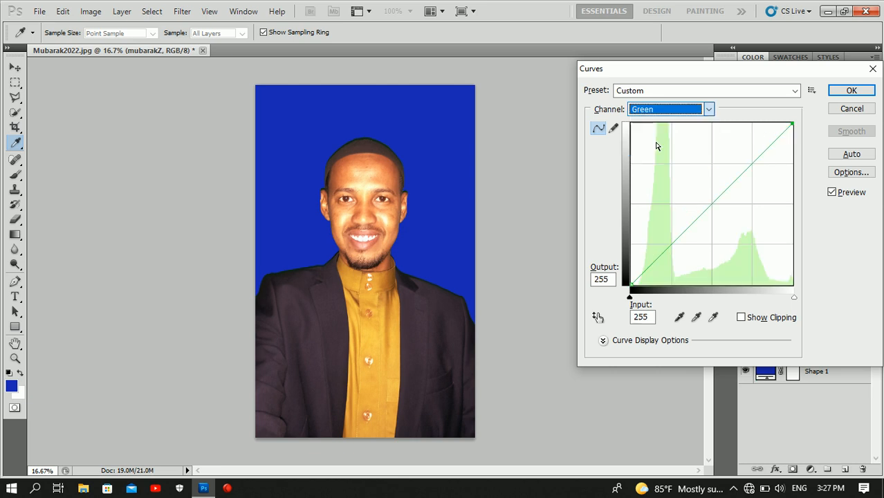
mouse_move(718, 197)
mouse_down()
mouse_move(729, 203)
mouse_move(709, 184)
mouse_move(714, 188)
mouse_up()
Lower the Blue curve to output 130 at input 145 and apply the Curves adjustment to the portrait
click(672, 110)
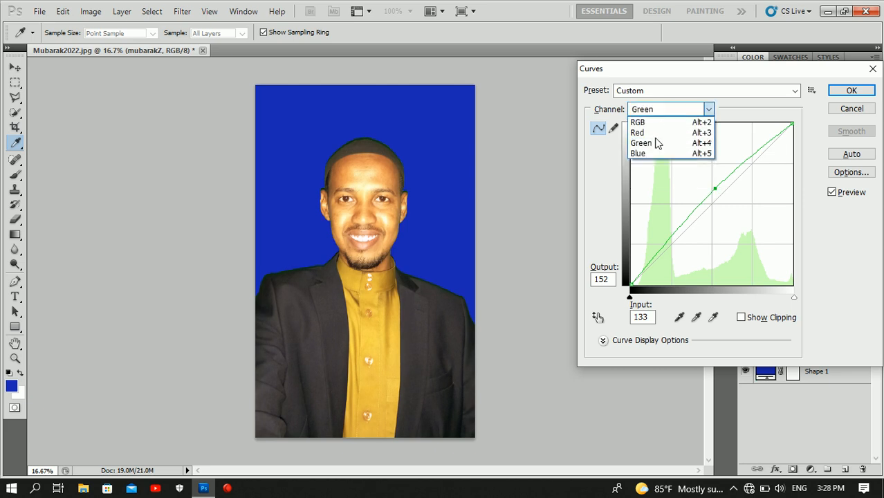
click(647, 153)
mouse_move(714, 200)
mouse_down()
mouse_move(725, 208)
mouse_move(706, 190)
mouse_move(722, 203)
mouse_up()
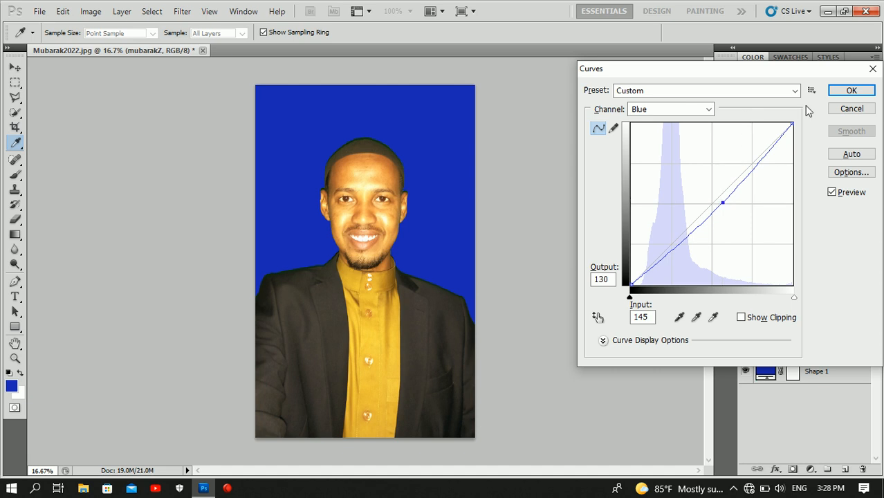
click(851, 91)
key(v)
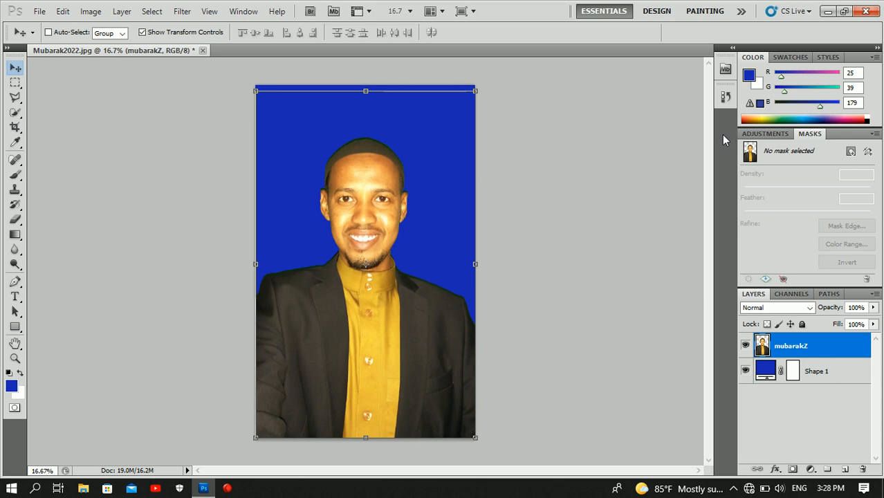
click(227, 489)
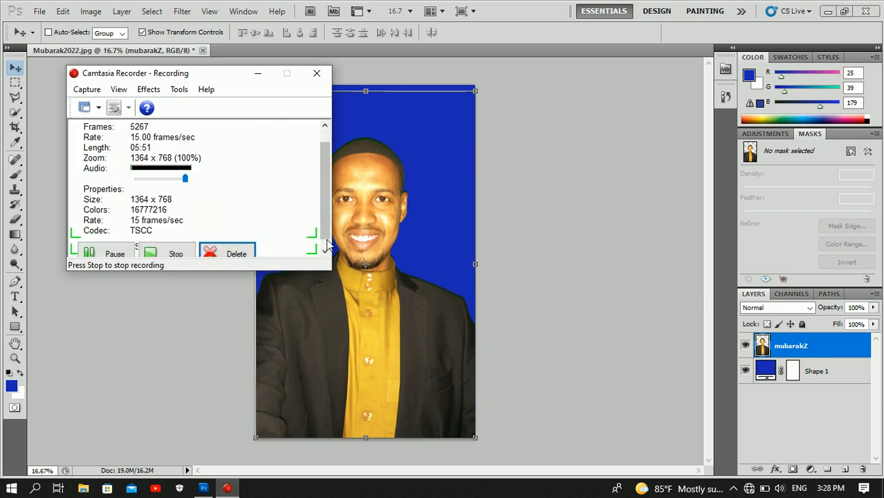